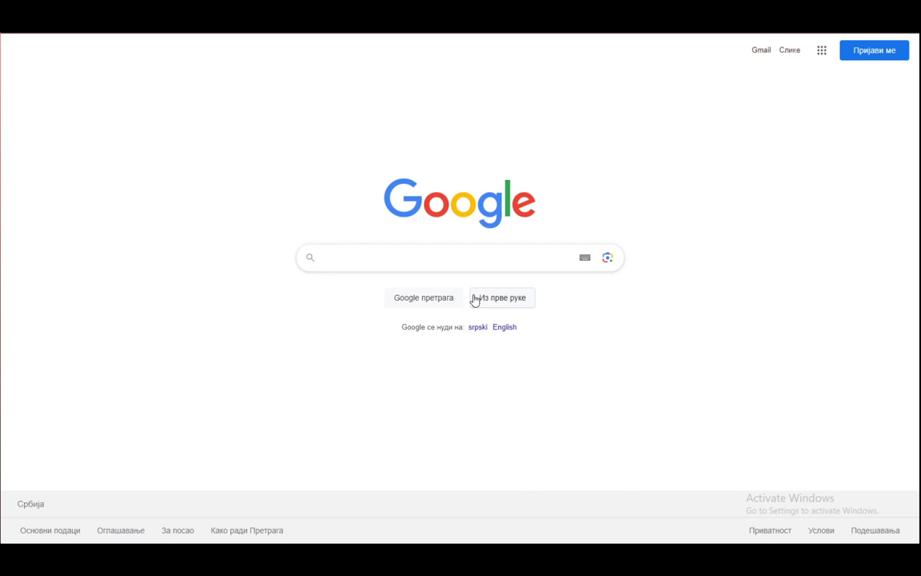
type("just ")
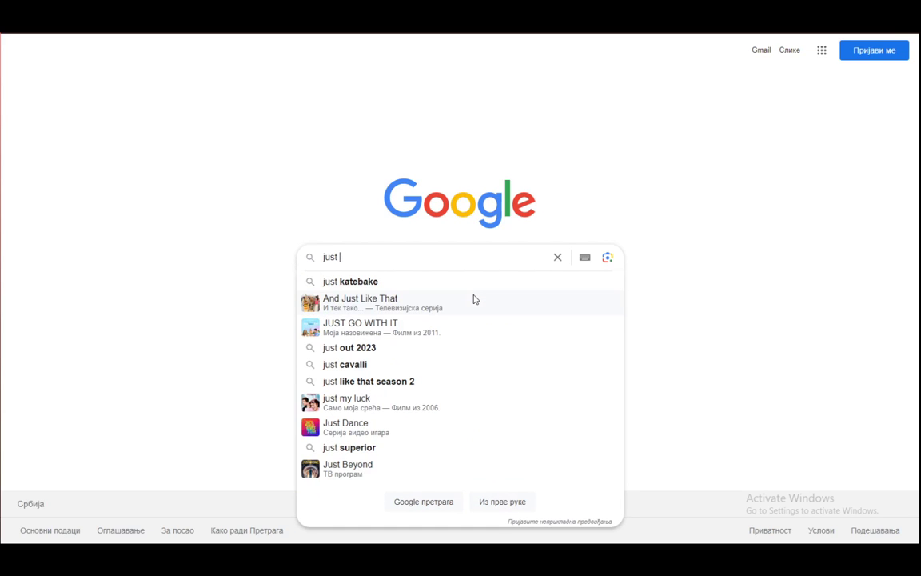
type("eat")
Run the Google search for 'just eat' to bring up its results and company panel
key("Return")
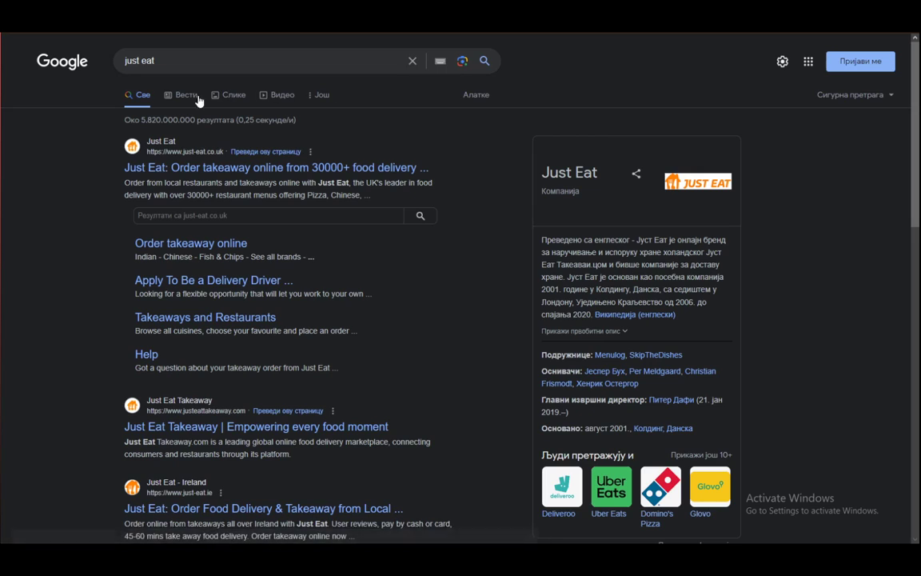
Follow the 'Apply To Be a Delivery Driver' link through to Identification Document 1 of 2
left_click(292, 280)
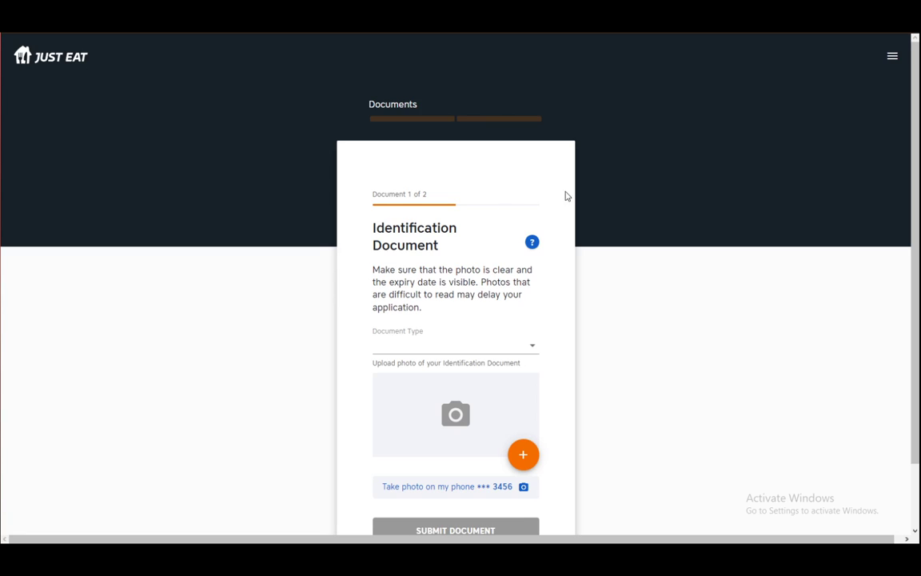
scroll(440, 280, "down", 1)
scroll(415, 327, "up", 1)
scroll(450, 472, "down", 1)
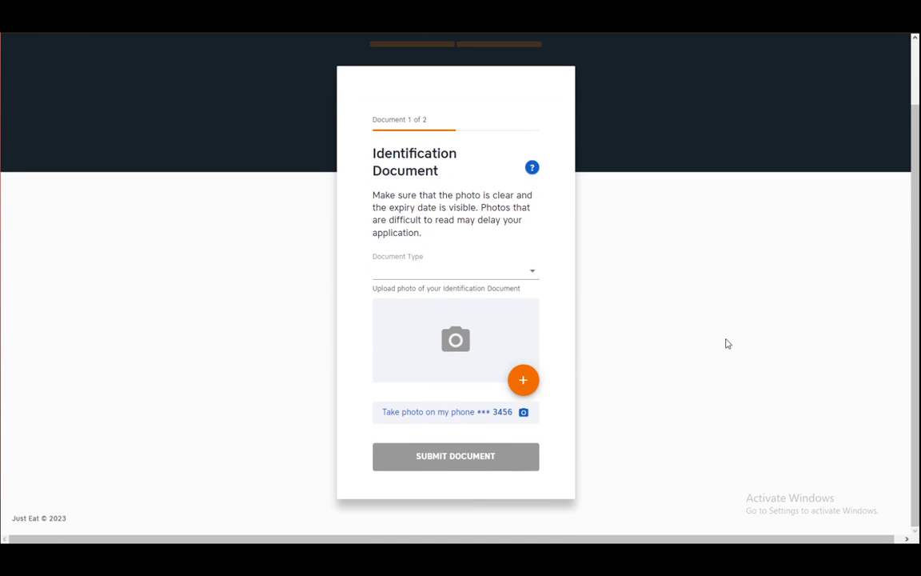